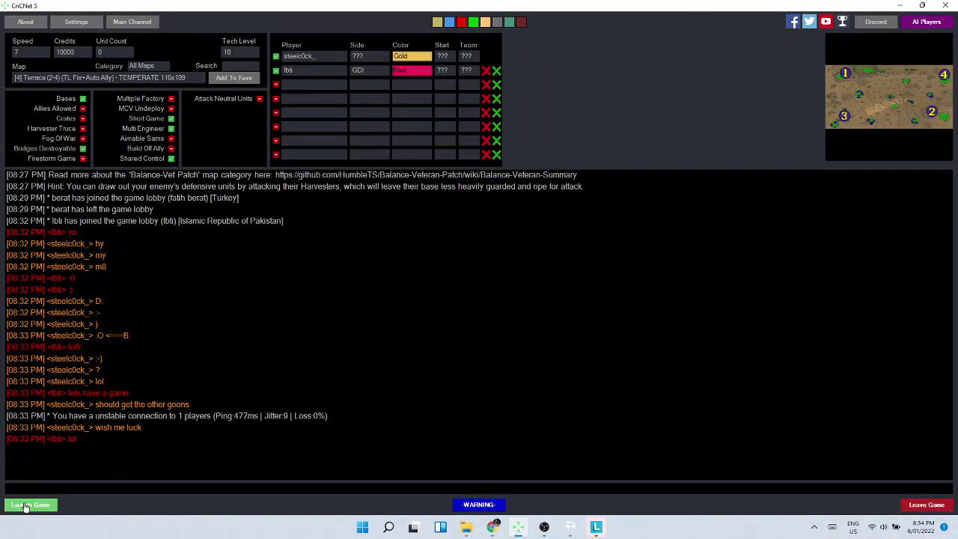
- Launch the two-player Terrace match from the CnCNet 5 lobby
{"action": "left_click", "coordinate": [25, 507]}
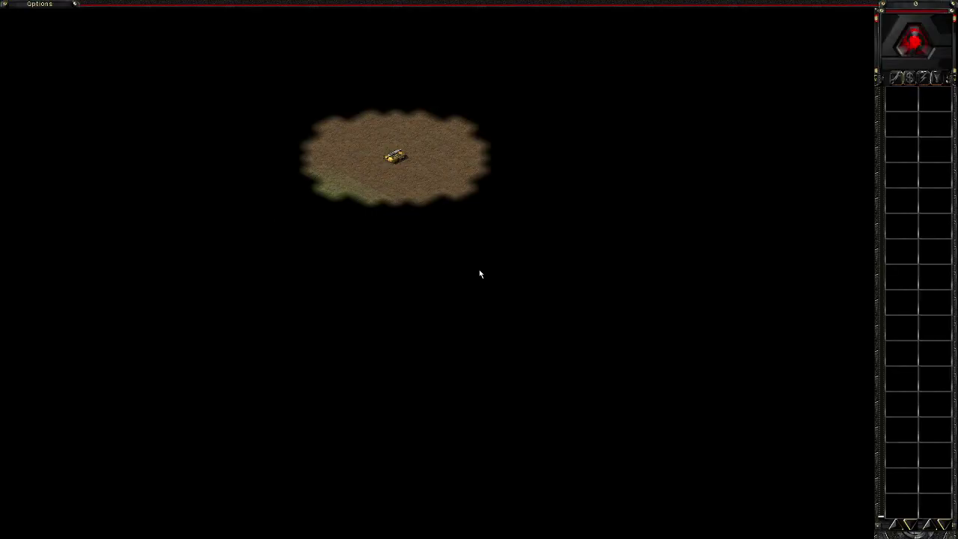
- Deploy the MCV and place a power plant north and barracks east of it
{"action": "key", "text": "d"}
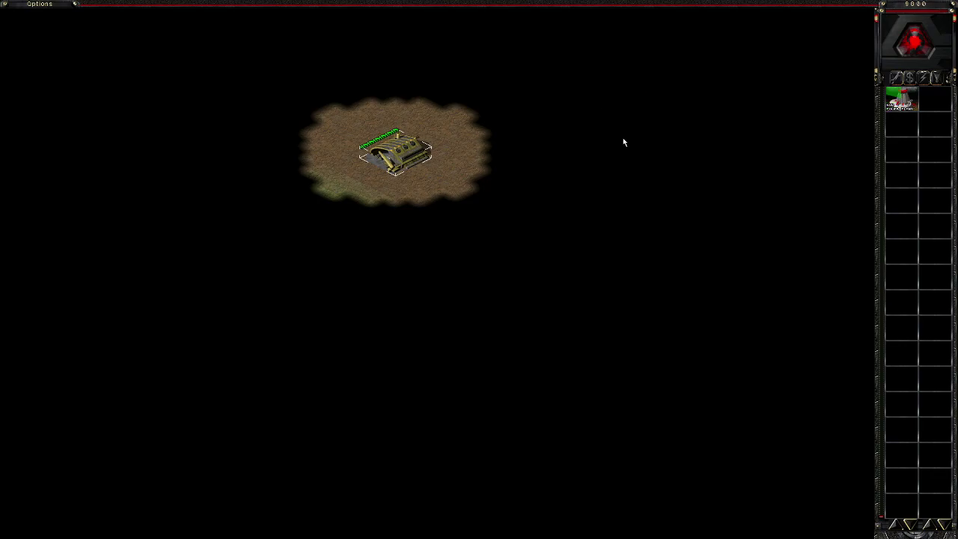
{"action": "left_click", "coordinate": [393, 104]}
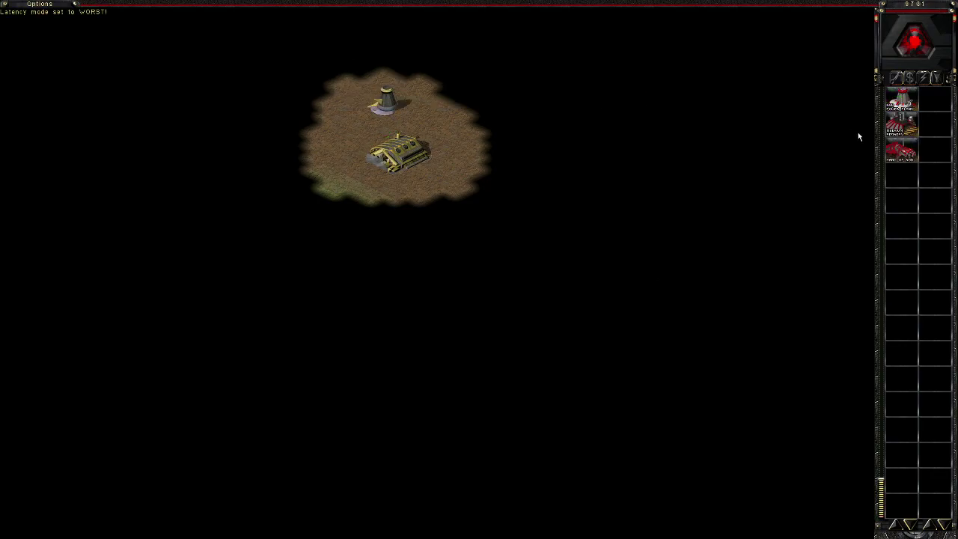
{"action": "left_click", "coordinate": [901, 151]}
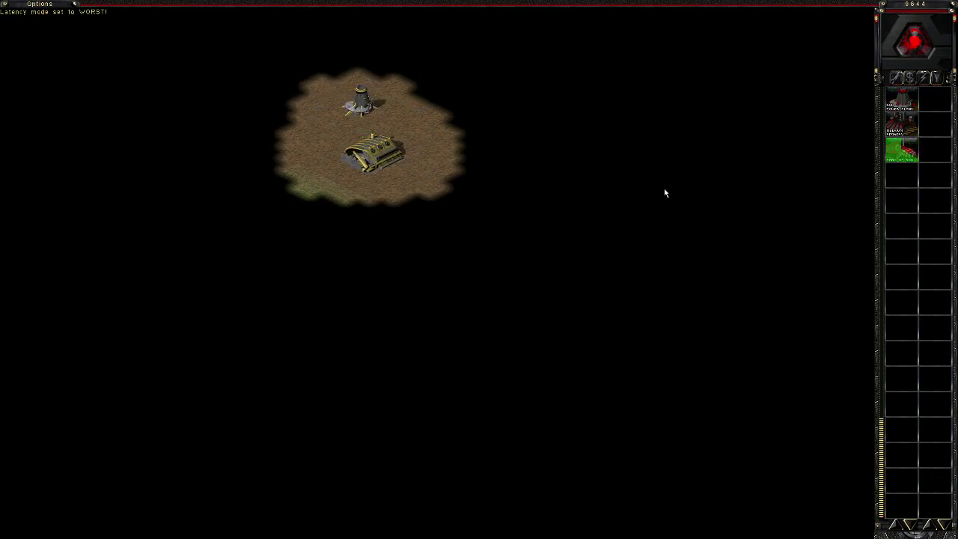
{"action": "left_click", "coordinate": [473, 142]}
- Queue three infantry units for training
{"action": "left_click", "coordinate": [940, 100]}
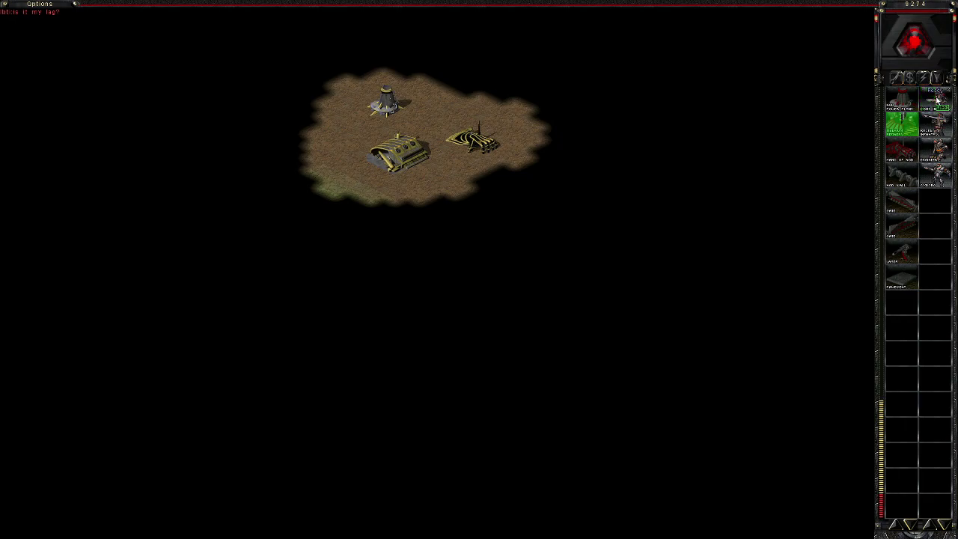
{"action": "left_click", "coordinate": [939, 96]}
{"action": "left_click", "coordinate": [938, 97]}
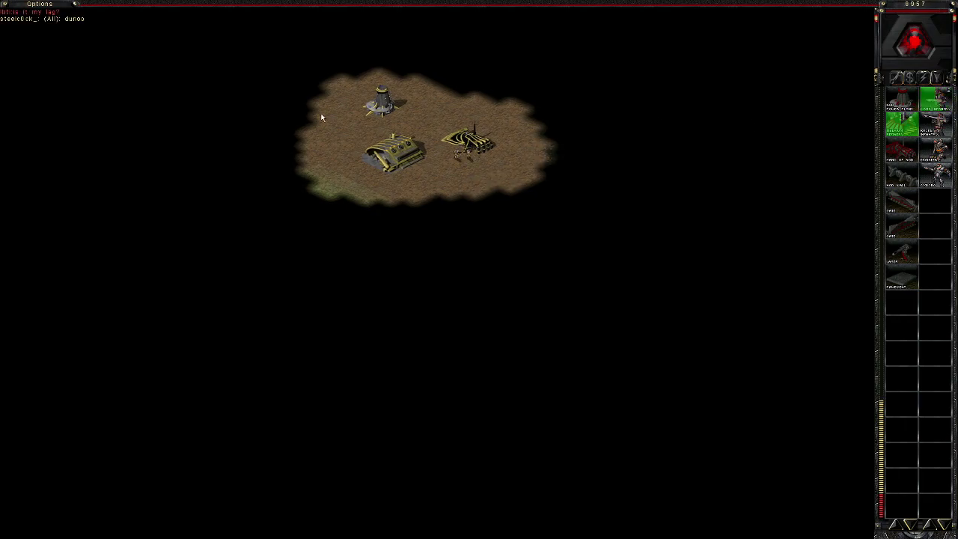
- Select the newly trained infantry and send them east of the base
{"action": "left_click_drag", "start_coordinate": [479, 150], "coordinate": [610, 261]}
{"action": "left_click", "coordinate": [610, 262]}
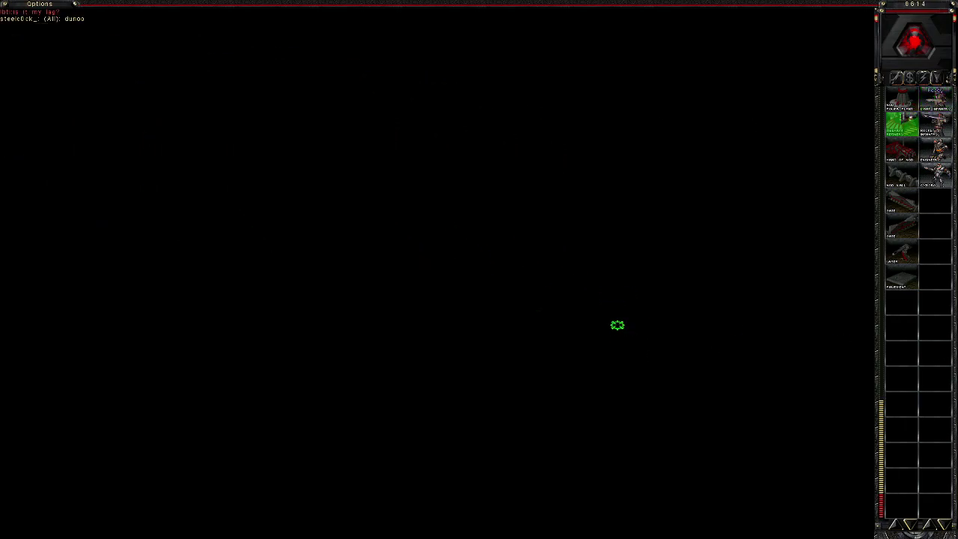
{"action": "left_click", "coordinate": [937, 97]}
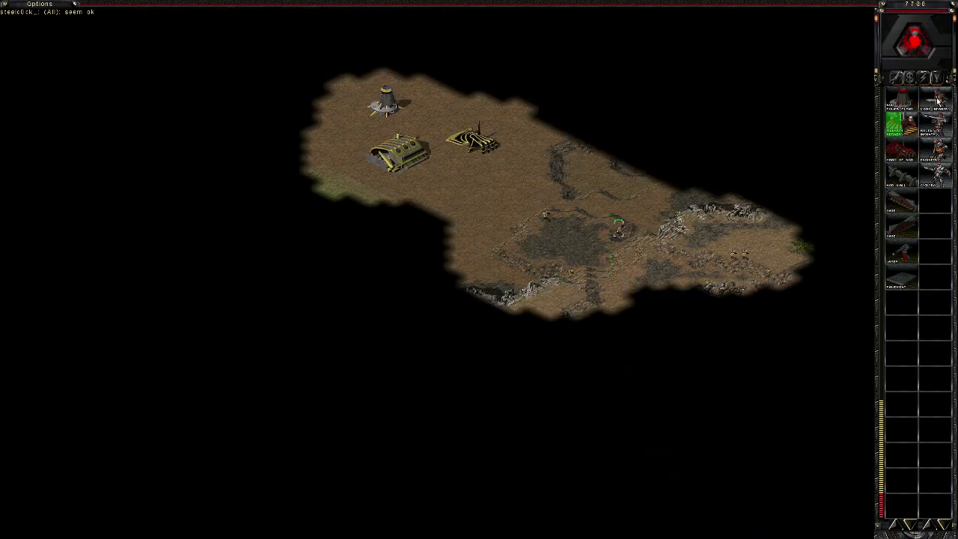
- Plot a three-waypoint scouting route through the unexplored area, then recentre on base
{"action": "left_click_drag", "start_coordinate": [424, 161], "coordinate": [756, 157]}
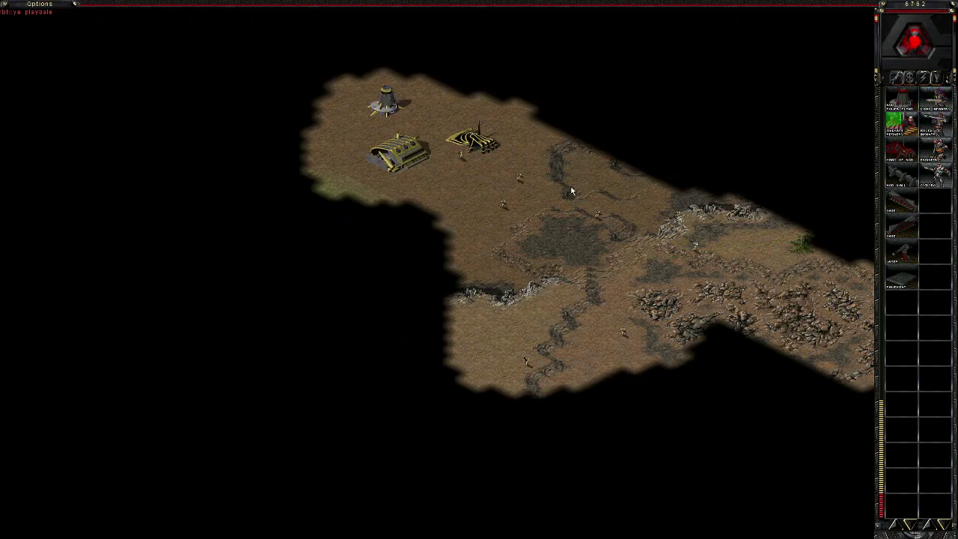
{"action": "left_click", "coordinate": [652, 138]}
{"action": "left_click", "coordinate": [793, 74]}
{"action": "left_click", "coordinate": [434, 62]}
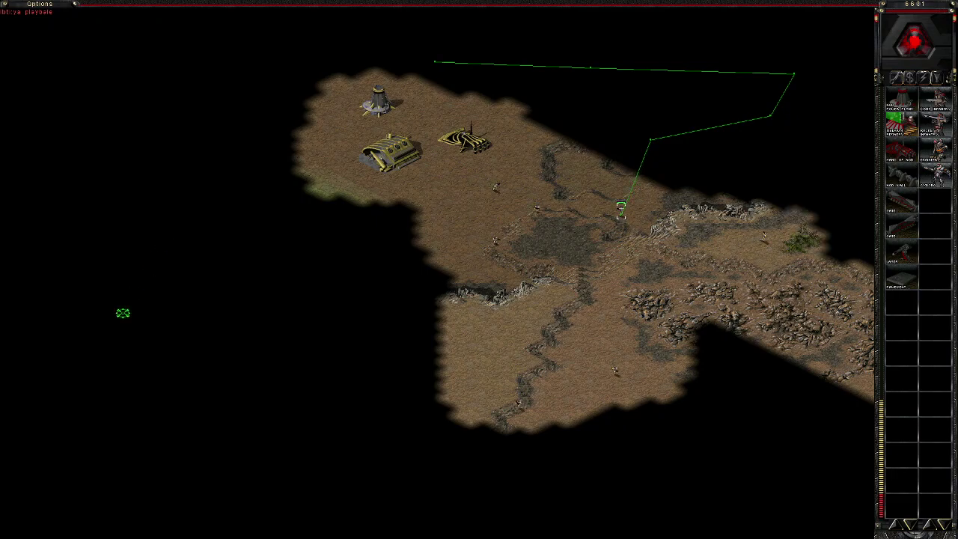
{"action": "left_click_drag", "start_coordinate": [122, 313], "coordinate": [390, 421]}
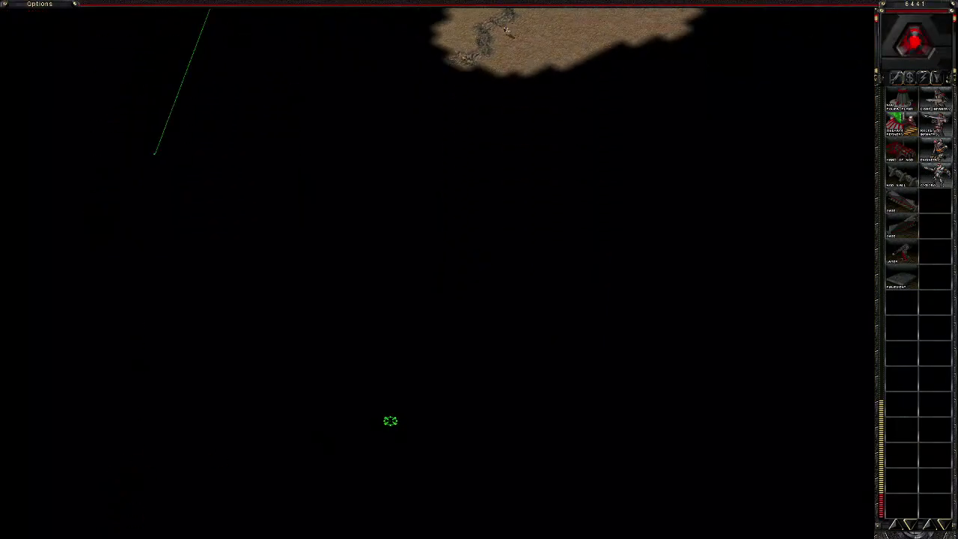
{"action": "key", "text": "h"}
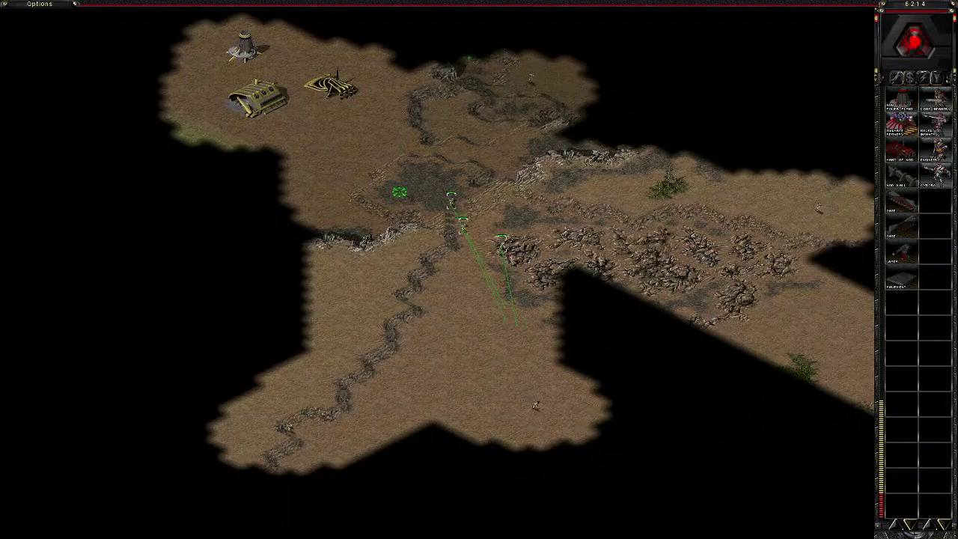
- Place the tiberium refinery west of the construction yard
{"action": "left_click", "coordinate": [900, 105]}
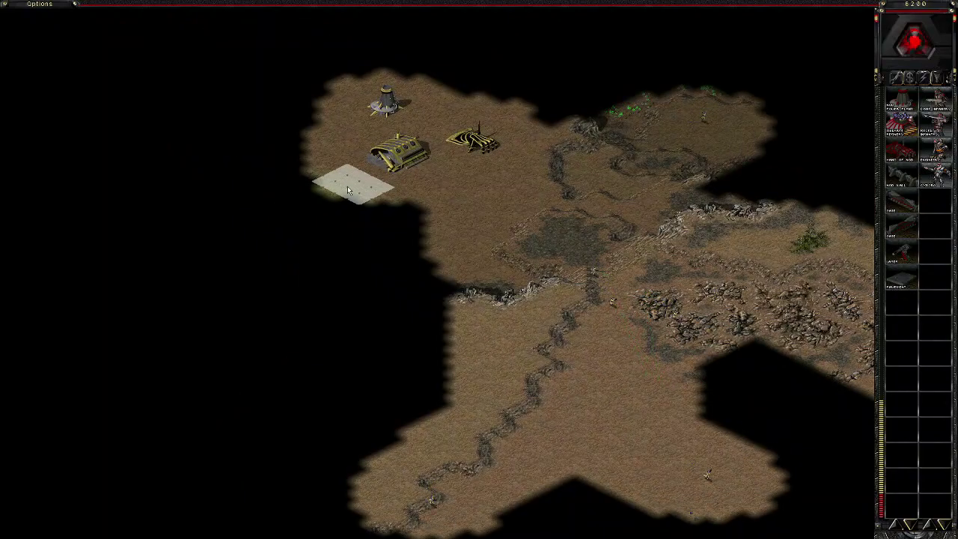
{"action": "left_click", "coordinate": [348, 189]}
{"action": "mouse_move", "coordinate": [524, 337]}
{"action": "left_mouse_down"}
{"action": "mouse_move", "coordinate": [695, 420]}
{"action": "mouse_move", "coordinate": [562, 420]}
{"action": "left_mouse_up"}
{"action": "mouse_move", "coordinate": [570, 515]}
{"action": "left_mouse_down"}
{"action": "mouse_move", "coordinate": [747, 269]}
{"action": "mouse_move", "coordinate": [648, 389]}
{"action": "mouse_move", "coordinate": [524, 300]}
{"action": "mouse_move", "coordinate": [537, 217]}
{"action": "mouse_move", "coordinate": [327, 313]}
{"action": "mouse_move", "coordinate": [573, 300]}
{"action": "mouse_move", "coordinate": [449, 225]}
{"action": "left_mouse_up"}
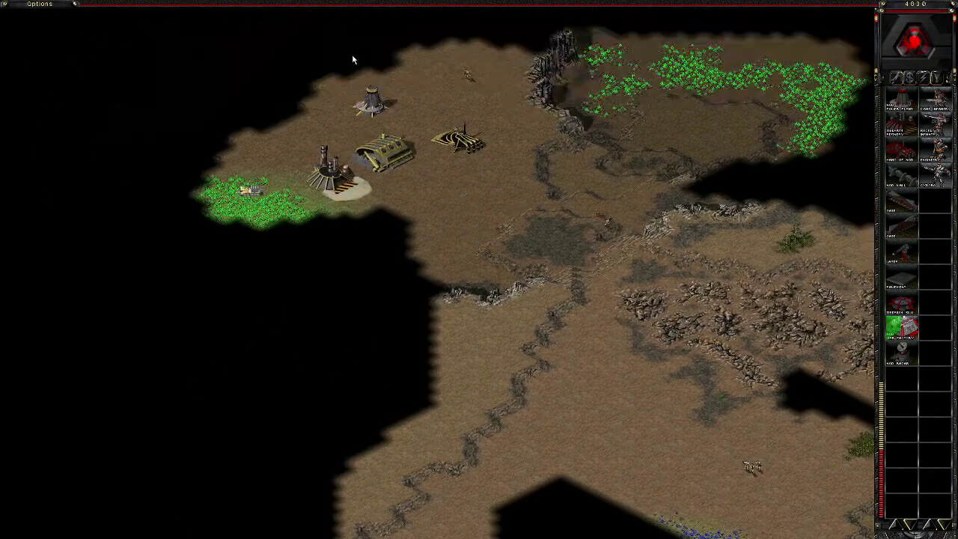
- Send two groups of infantry scouts forward across the map
{"action": "left_click_drag", "start_coordinate": [518, 193], "coordinate": [608, 278]}
{"action": "right_click", "coordinate": [449, 299]}
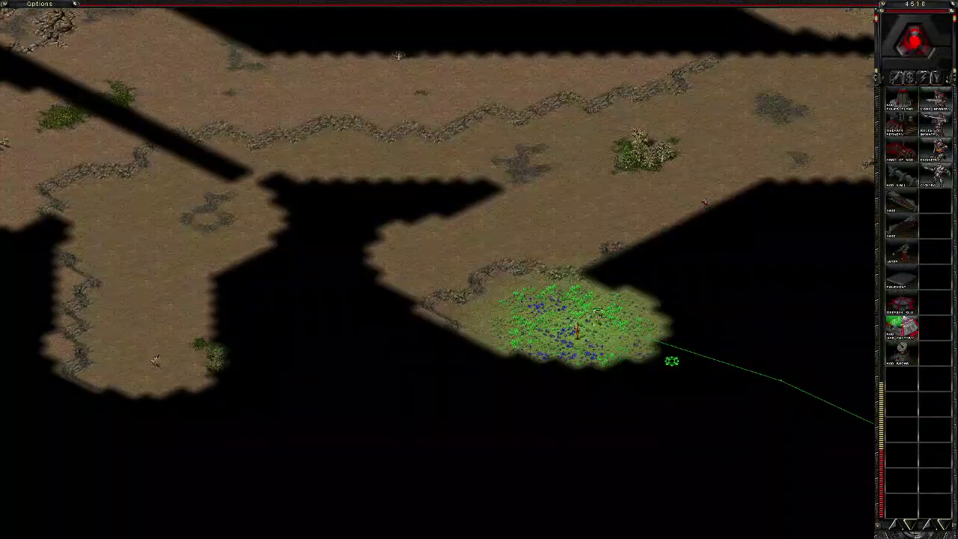
{"action": "left_click_drag", "start_coordinate": [270, 322], "coordinate": [574, 430]}
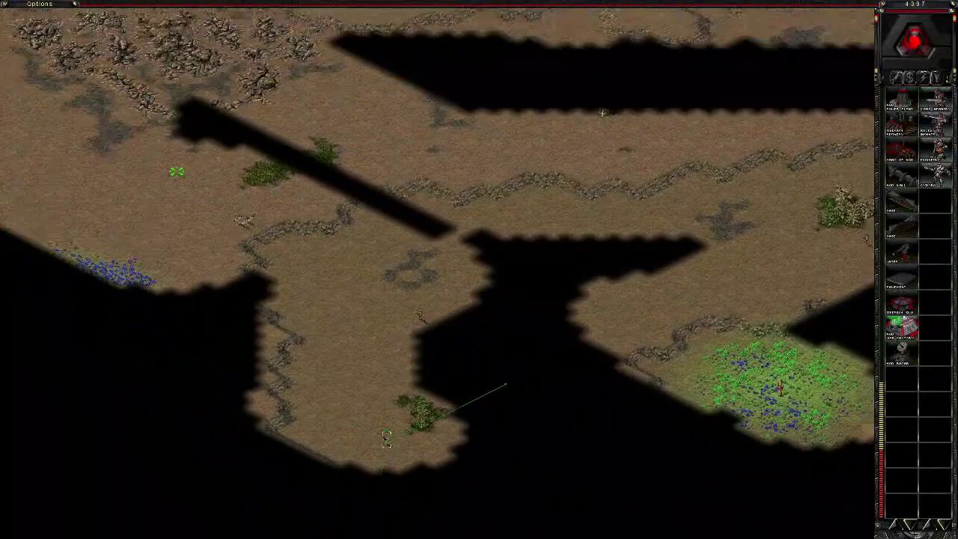
{"action": "left_click", "coordinate": [330, 281]}
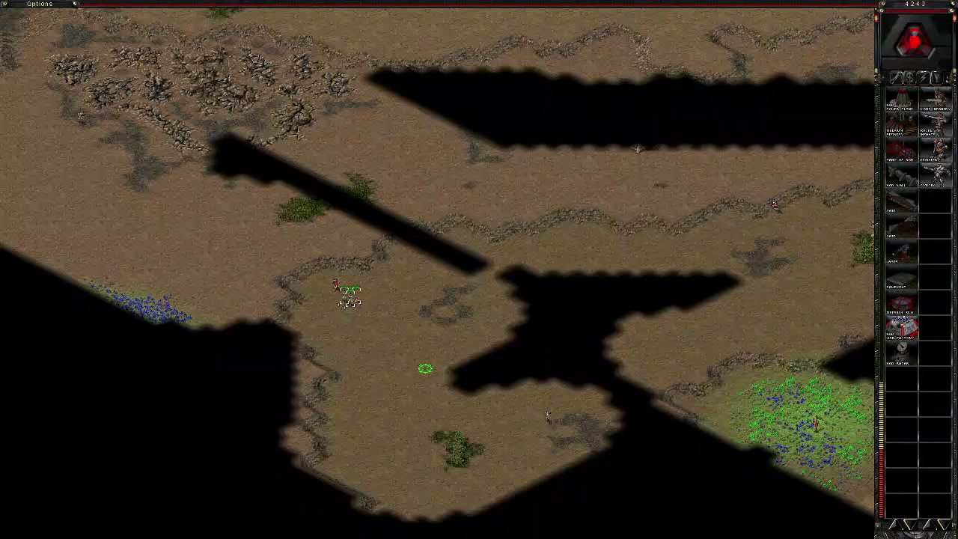
{"action": "key", "text": "h"}
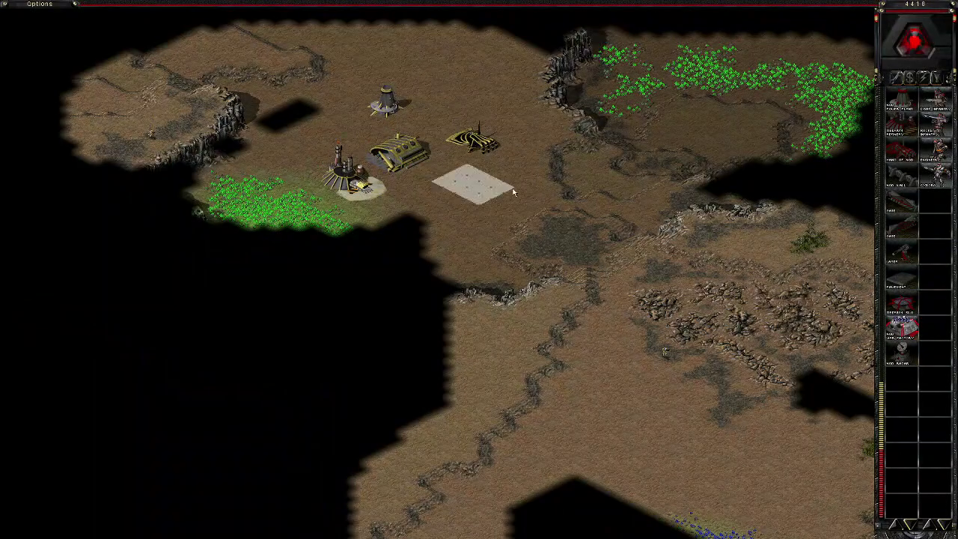
- Place a structure beside the barracks and send infantry on a multi-point scouting route
{"action": "left_click", "coordinate": [464, 180]}
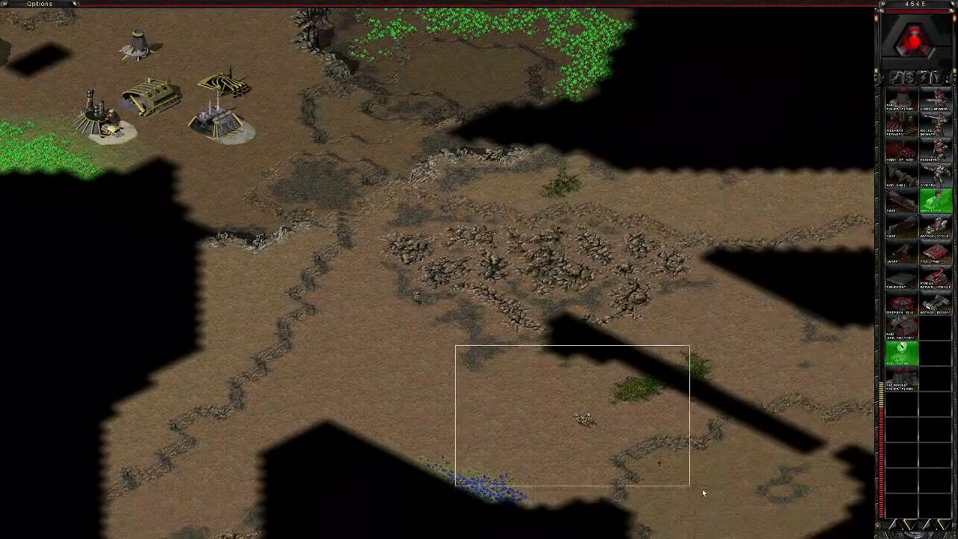
{"action": "left_click_drag", "start_coordinate": [460, 342], "coordinate": [694, 459]}
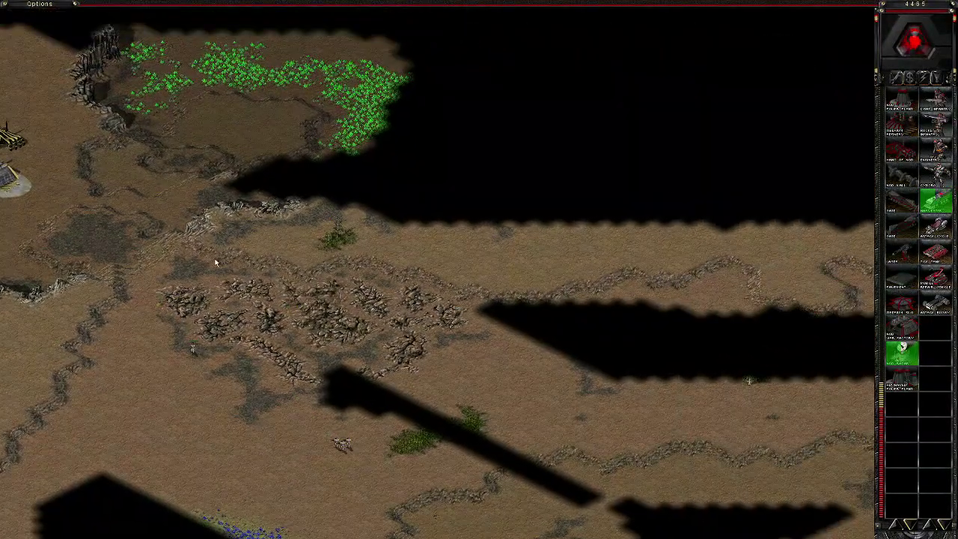
{"action": "left_click_drag", "start_coordinate": [174, 323], "coordinate": [301, 384]}
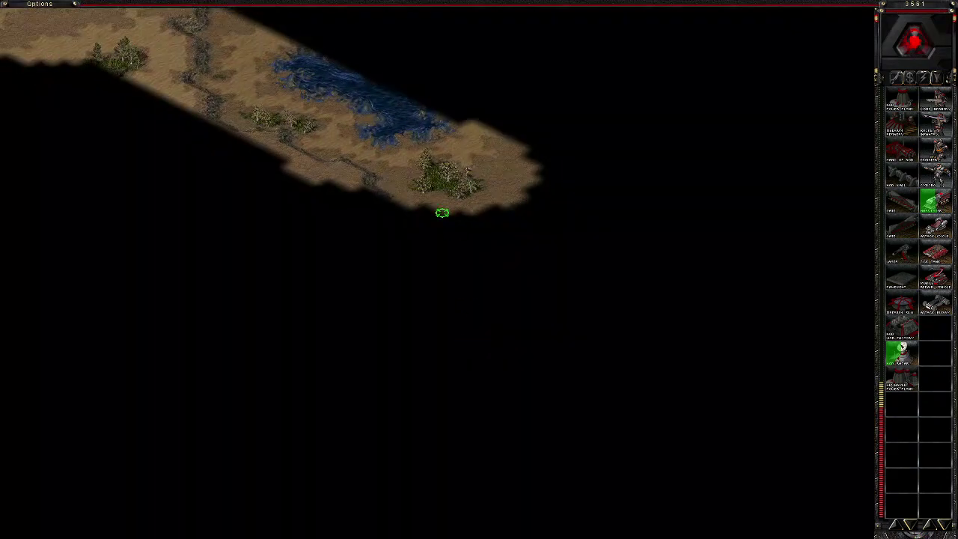
{"action": "left_click", "coordinate": [557, 277]}
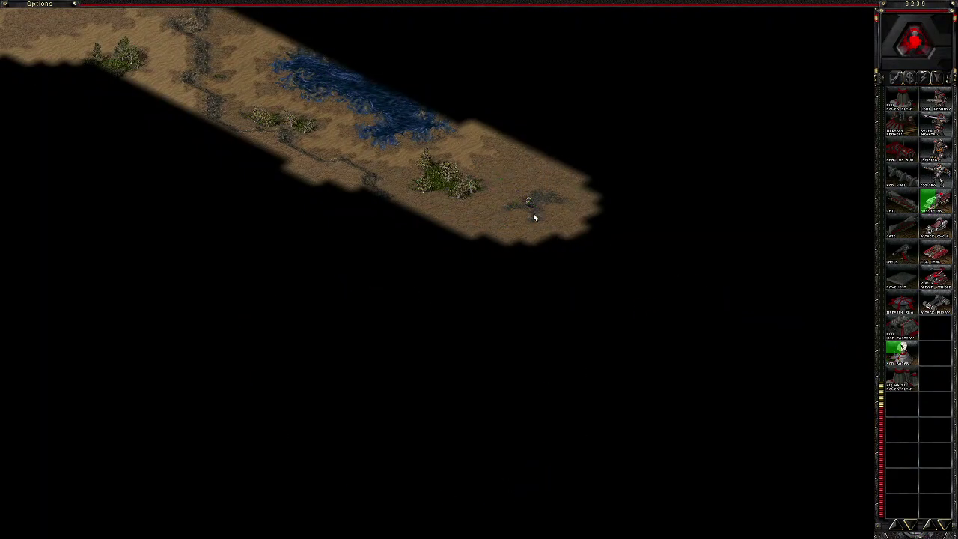
{"action": "left_click", "coordinate": [374, 247], "text": "ctrl+shift"}
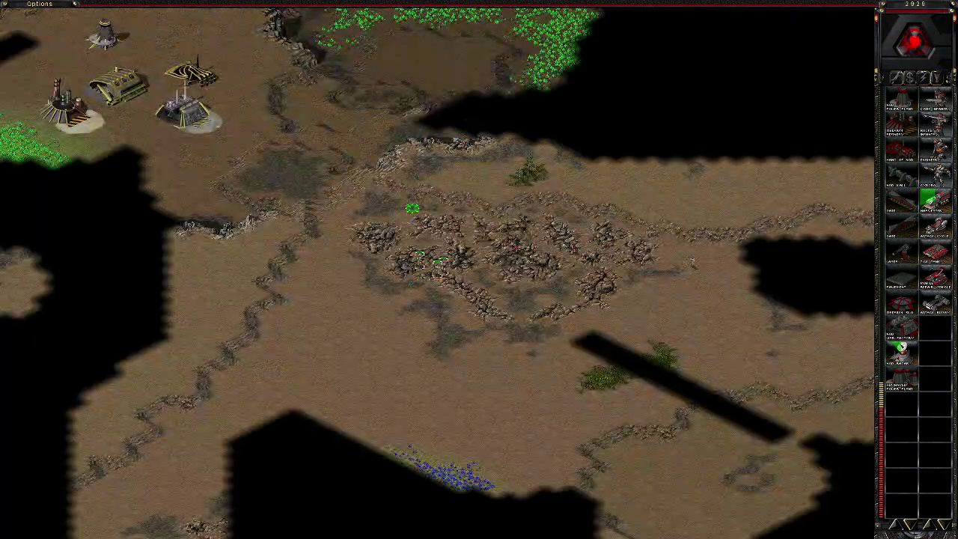
- Place the radar dome next to the base and send the infantry across the map
{"action": "left_click", "coordinate": [911, 96]}
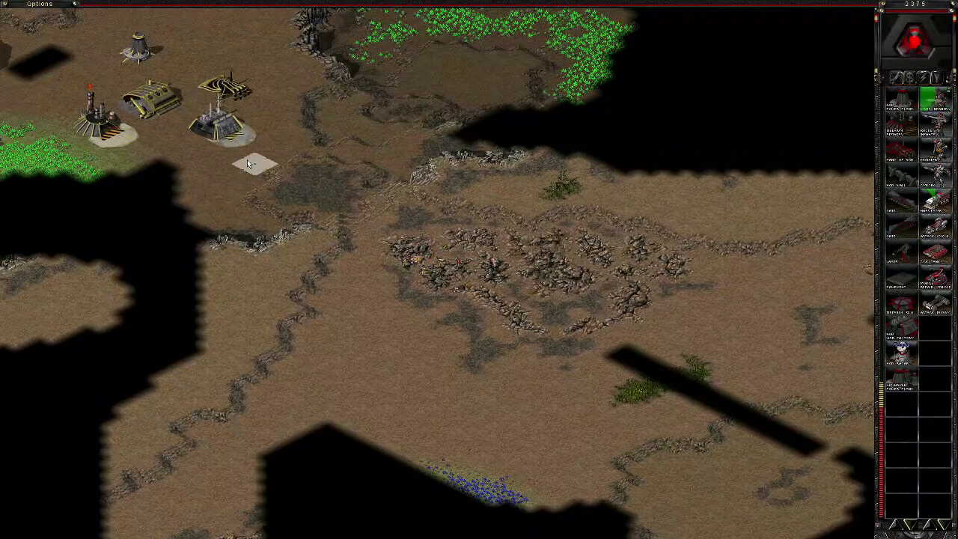
{"action": "left_click", "coordinate": [249, 163]}
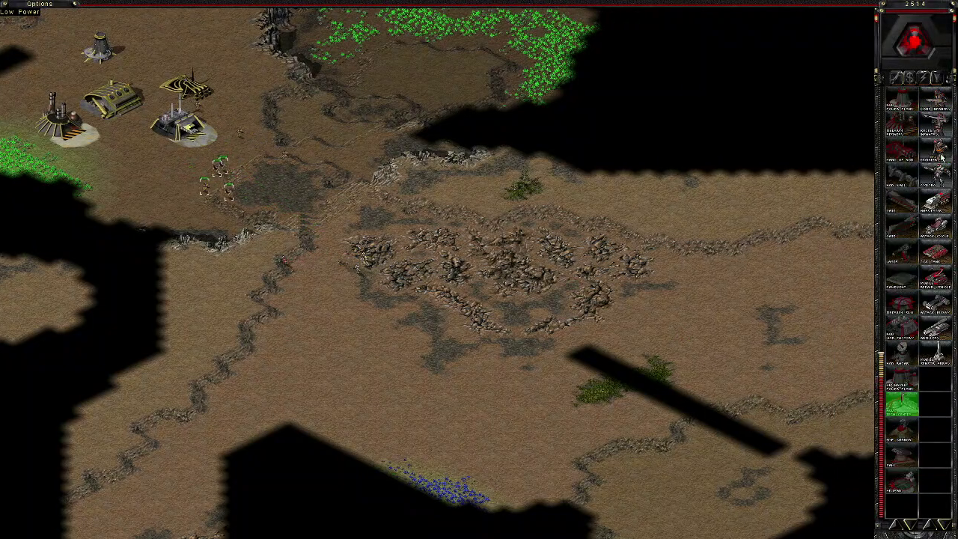
{"action": "left_click", "coordinate": [936, 149]}
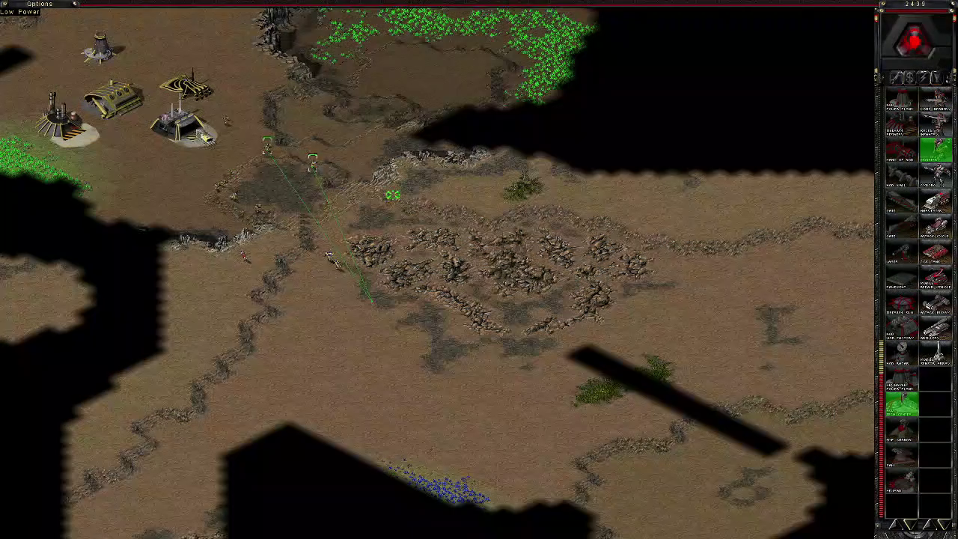
{"action": "key", "text": "h"}
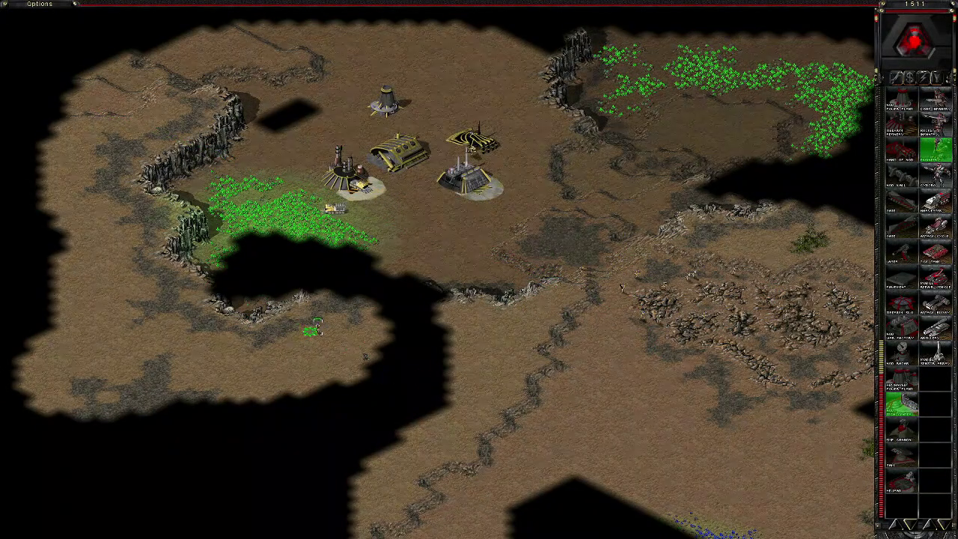
- Survey the terrain south and east toward the tiberium field, then select a unit east of base
{"action": "key", "text": "Down"}
{"action": "key", "text": "Down"}
{"action": "key", "text": "Down"}
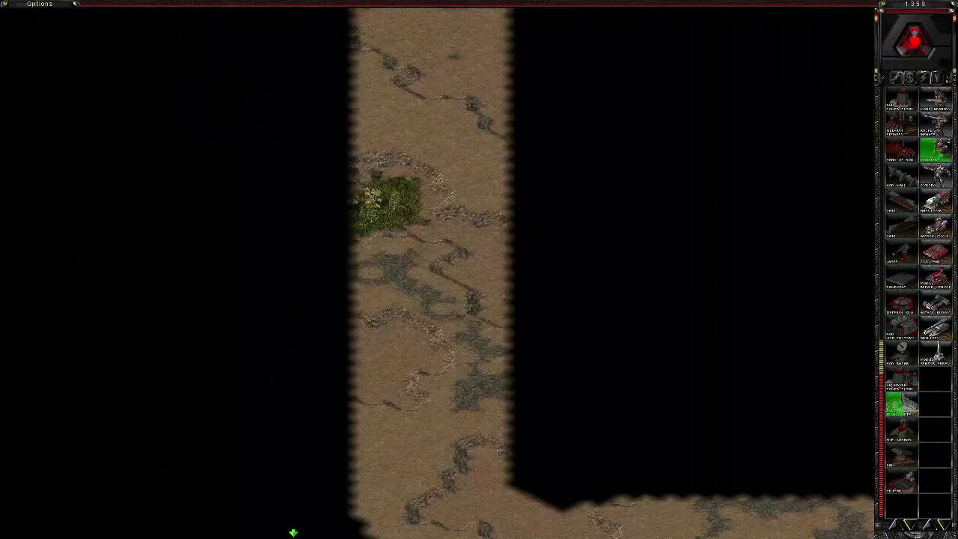
{"action": "key", "text": "Down"}
{"action": "key", "text": "Right"}
{"action": "key", "text": "Right"}
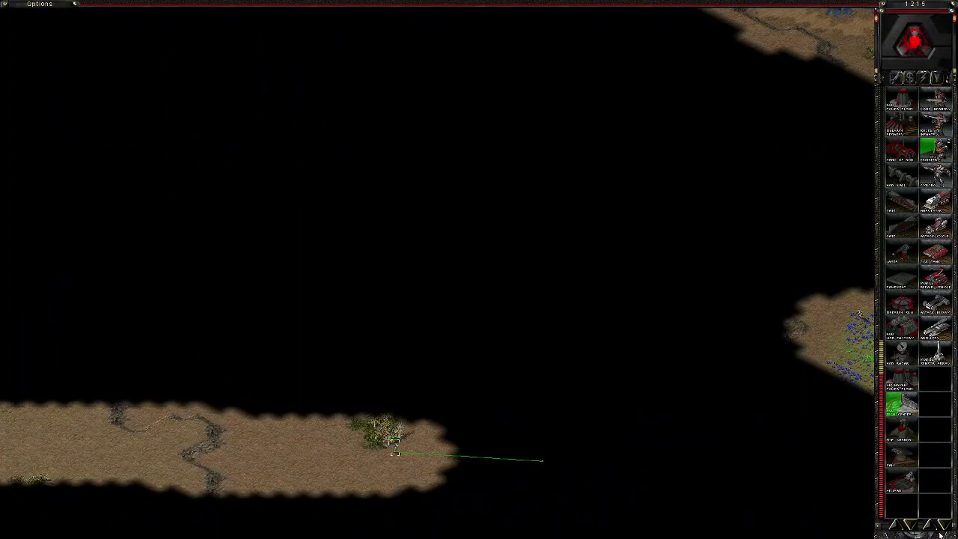
{"action": "key", "text": "Up"}
{"action": "key", "text": "Right"}
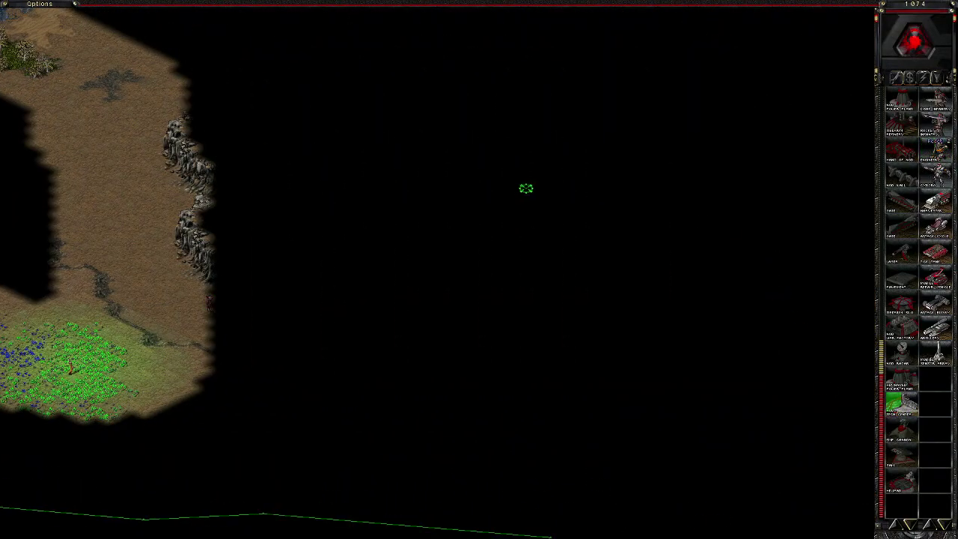
{"action": "key", "text": "Home"}
{"action": "left_click_drag", "start_coordinate": [572, 182], "coordinate": [742, 258]}
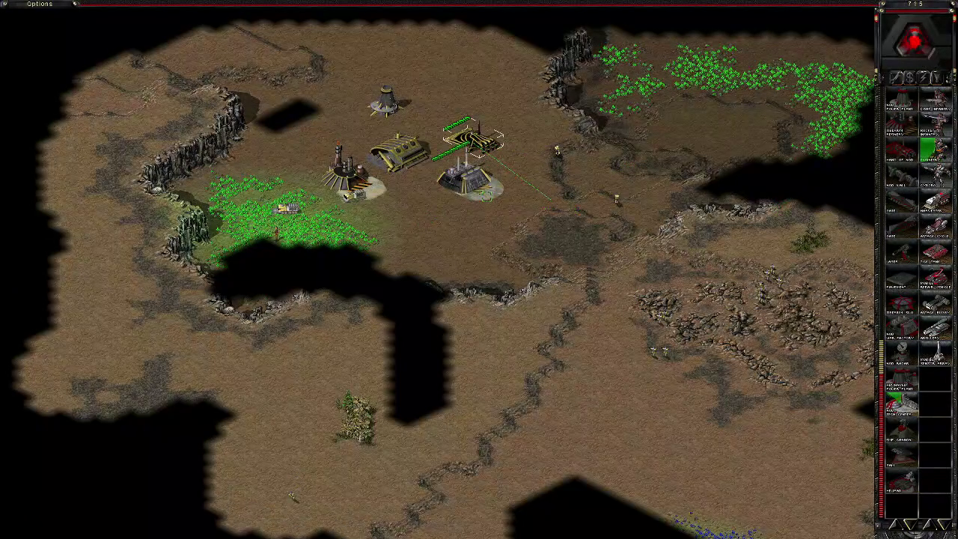
- Place a structure just south of the base and move the southern infantry toward the other troops
{"action": "left_click", "coordinate": [491, 219]}
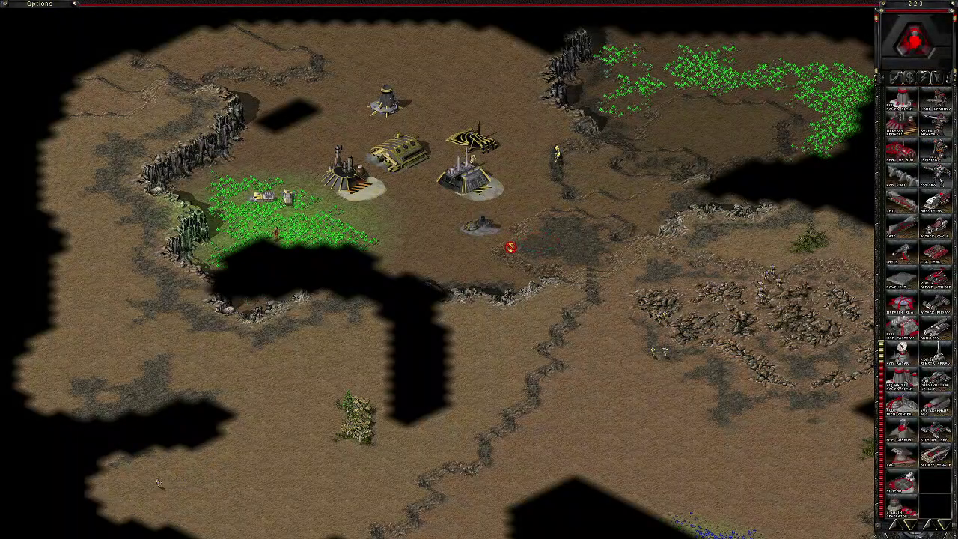
{"action": "left_click_drag", "start_coordinate": [414, 198], "coordinate": [597, 298]}
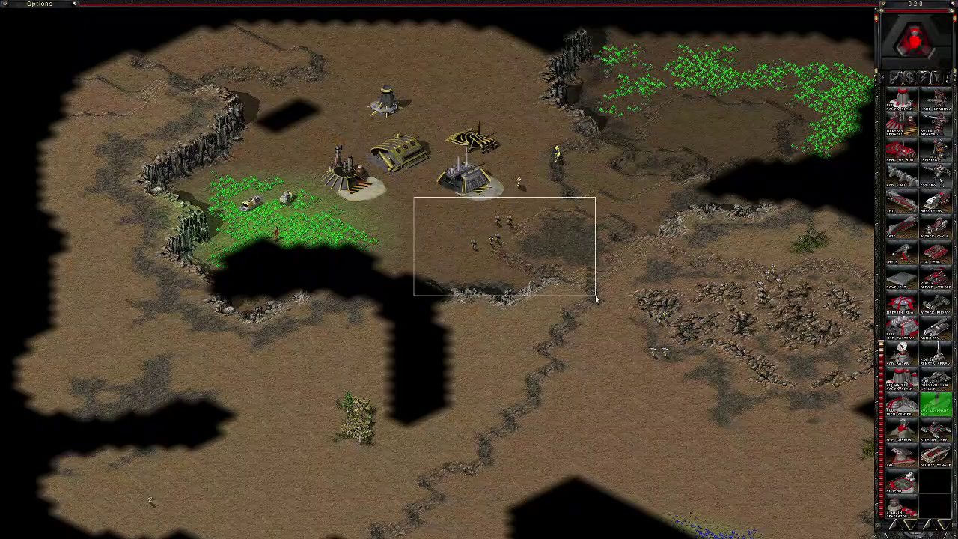
{"action": "right_click", "coordinate": [553, 157]}
{"action": "left_click", "coordinate": [479, 138]}
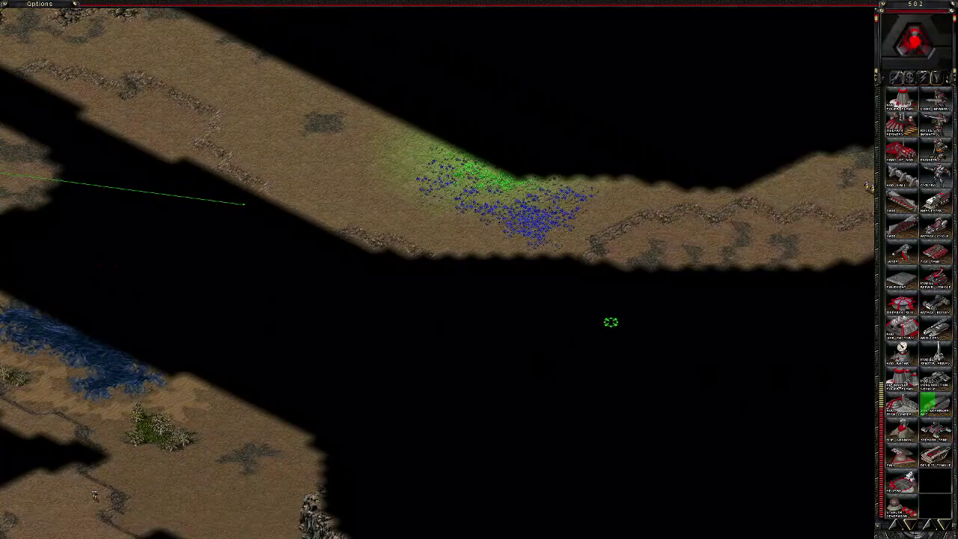
- Order a unit east of the base and add a waypoint for the far northern infantry
{"action": "key", "text": "Up"}
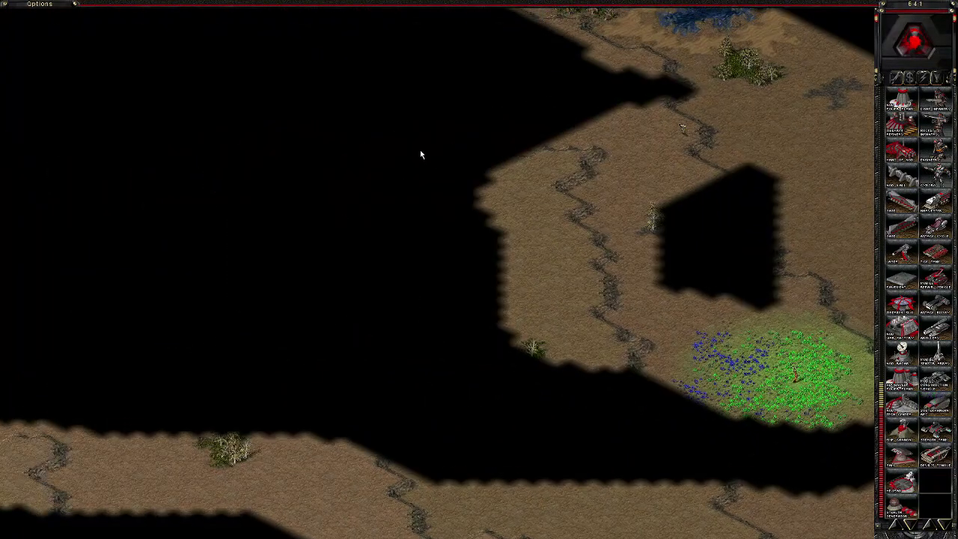
{"action": "key", "text": "h"}
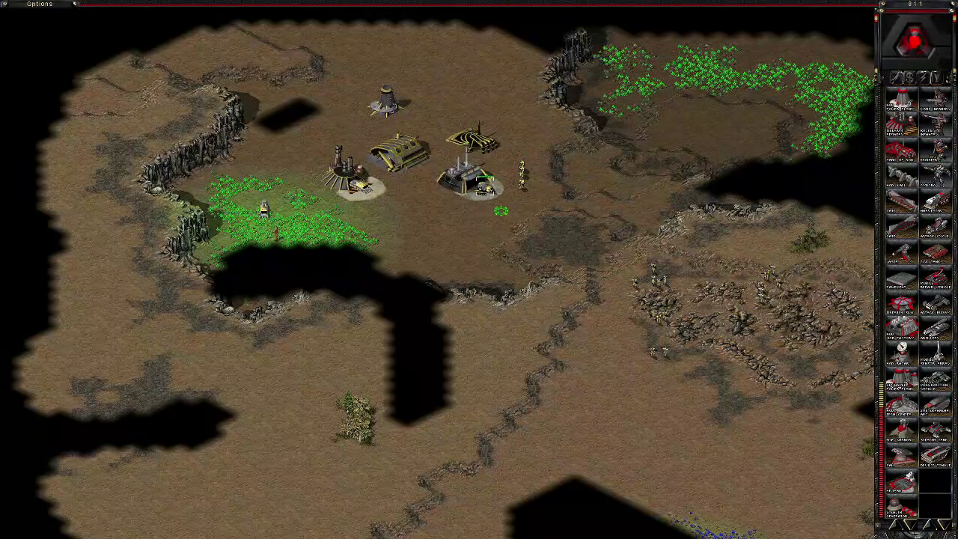
{"action": "left_click", "coordinate": [510, 193]}
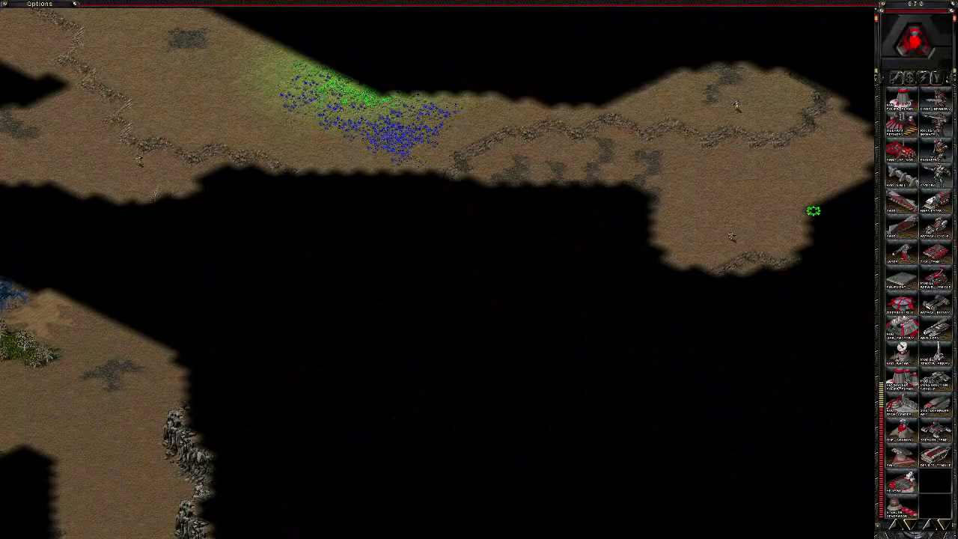
{"action": "left_click_drag", "start_coordinate": [610, 59], "coordinate": [858, 213]}
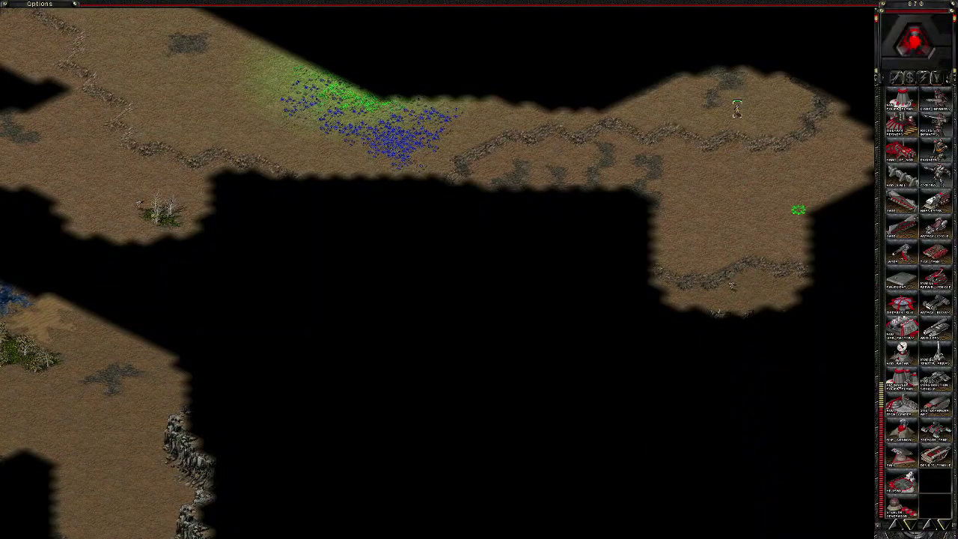
{"action": "left_click", "coordinate": [738, 107]}
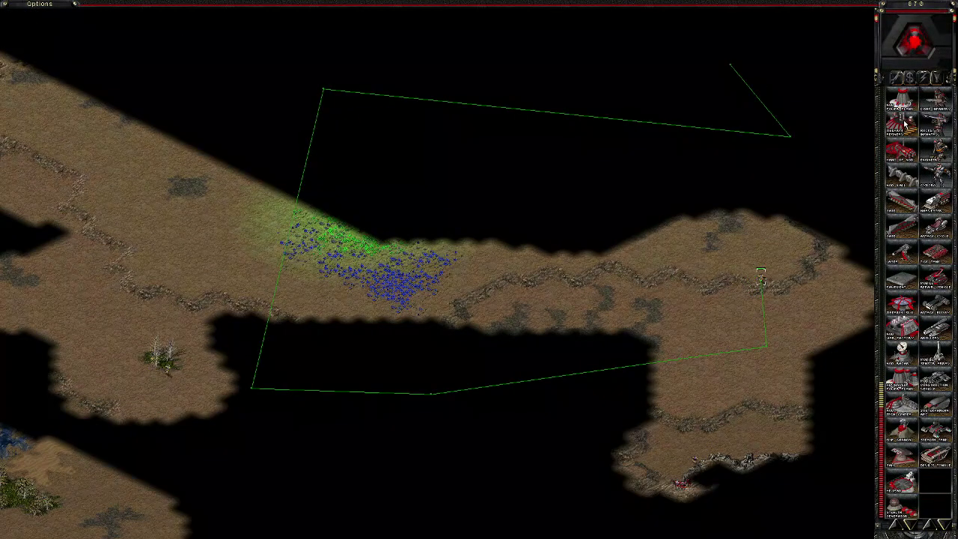
{"action": "key", "text": "Down"}
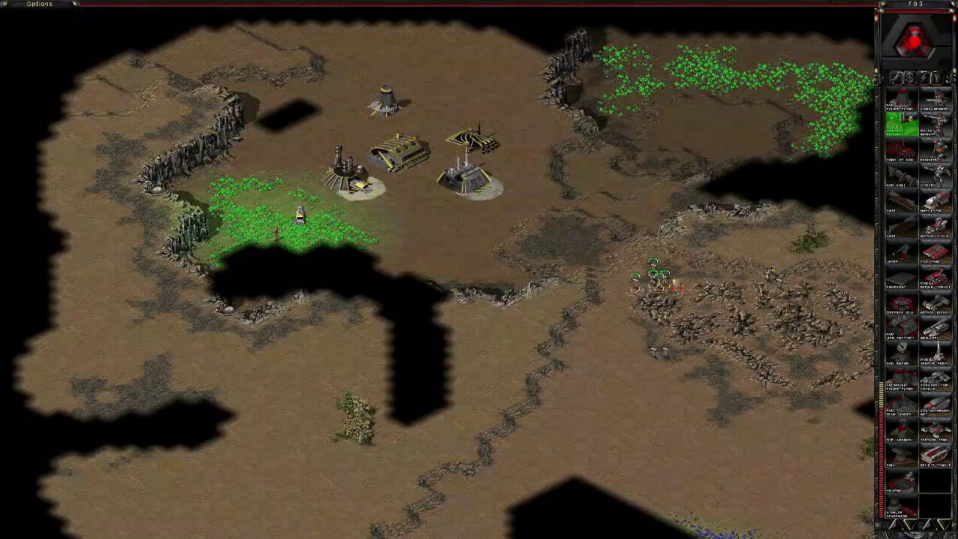
{"action": "left_click_drag", "start_coordinate": [625, 226], "coordinate": [711, 278]}
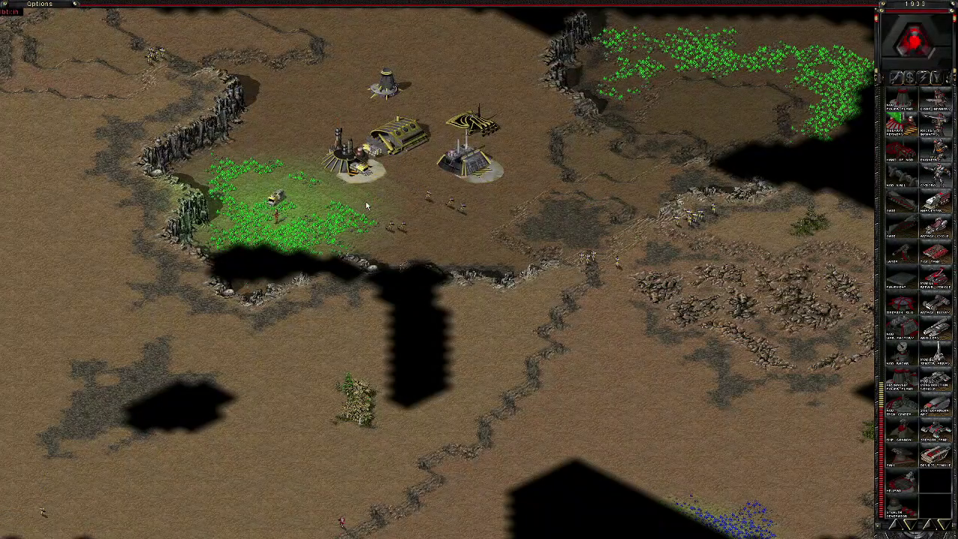
- Move the infantry group farther east and view the scouted enemy area with F2
{"action": "left_click", "coordinate": [576, 217]}
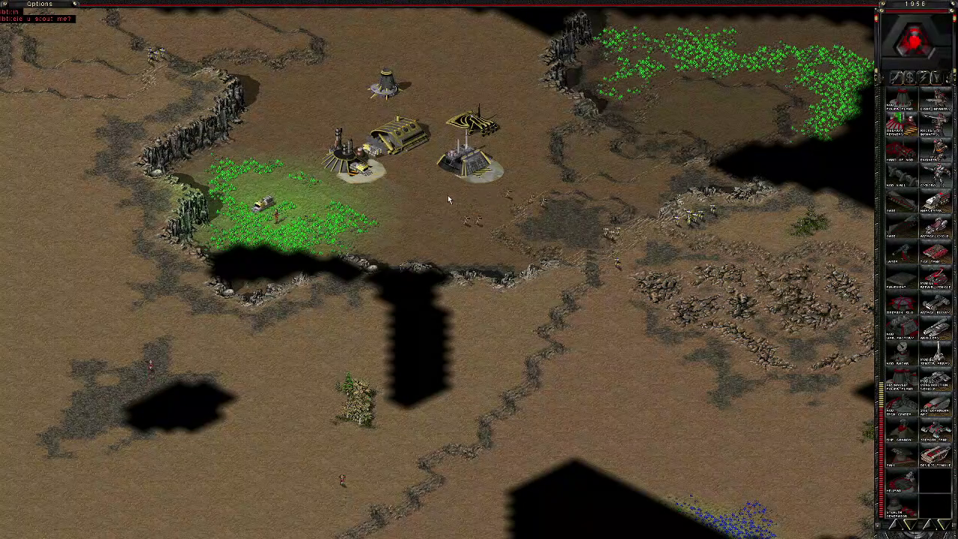
{"action": "key", "text": "F2"}
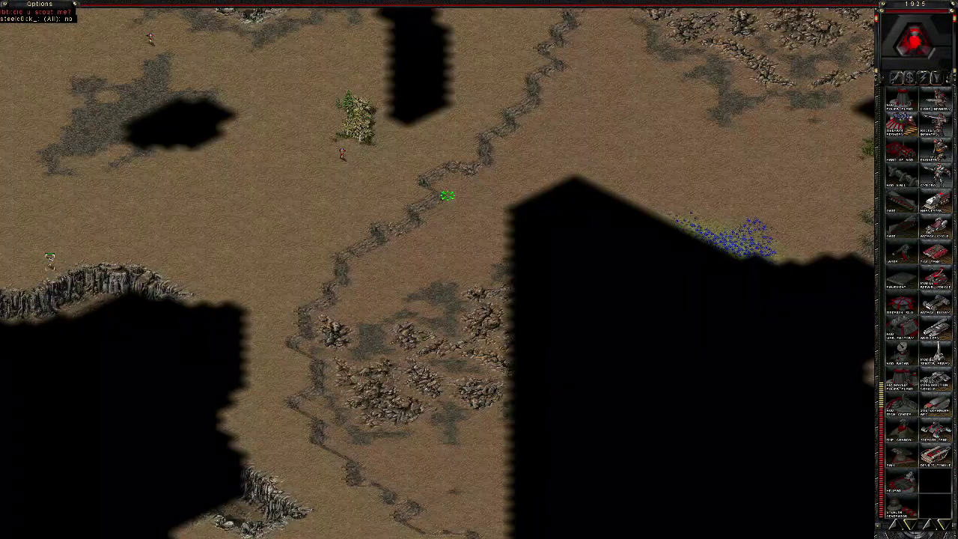
{"action": "key", "text": "h"}
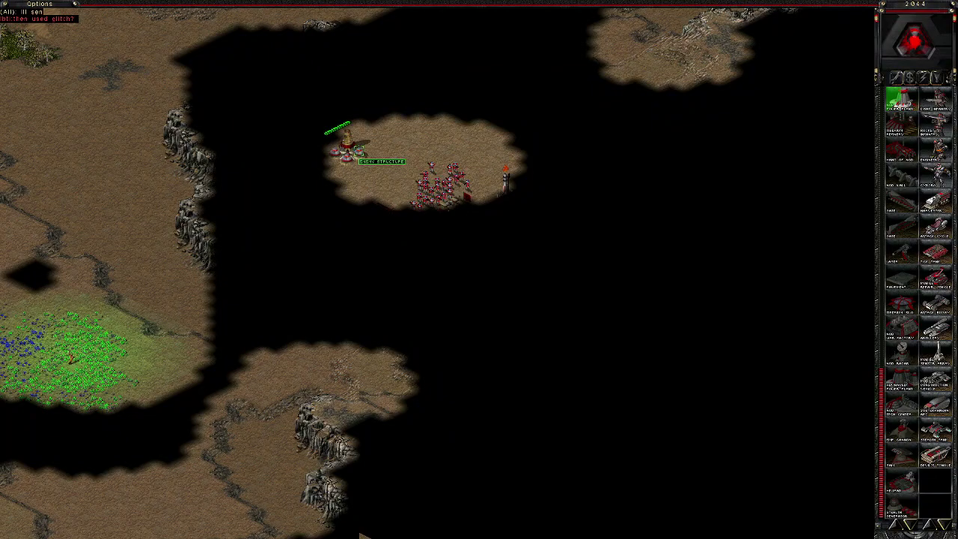
- Place the finished structure beside the barracks, recheck the enemy cluster, and clear the selection
{"action": "key", "text": "h"}
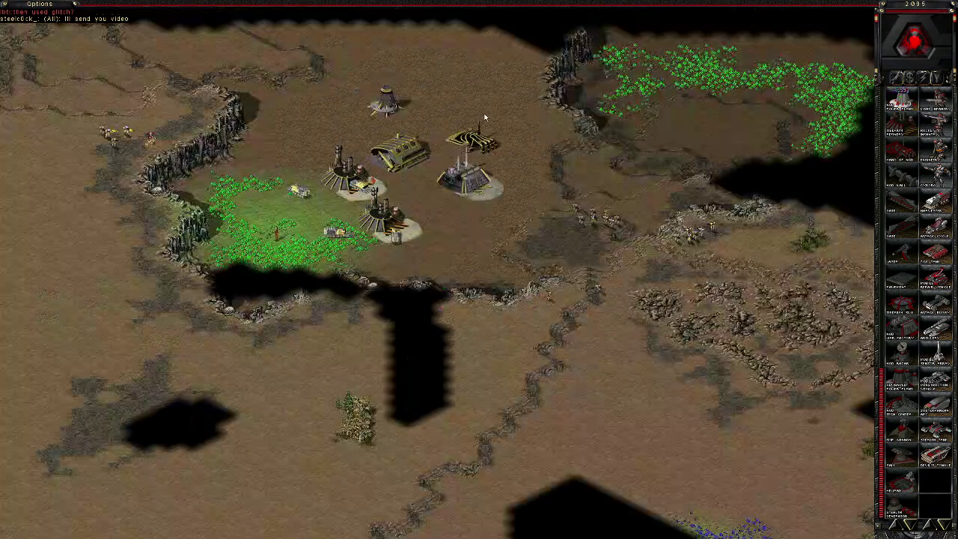
{"action": "left_click", "coordinate": [517, 148]}
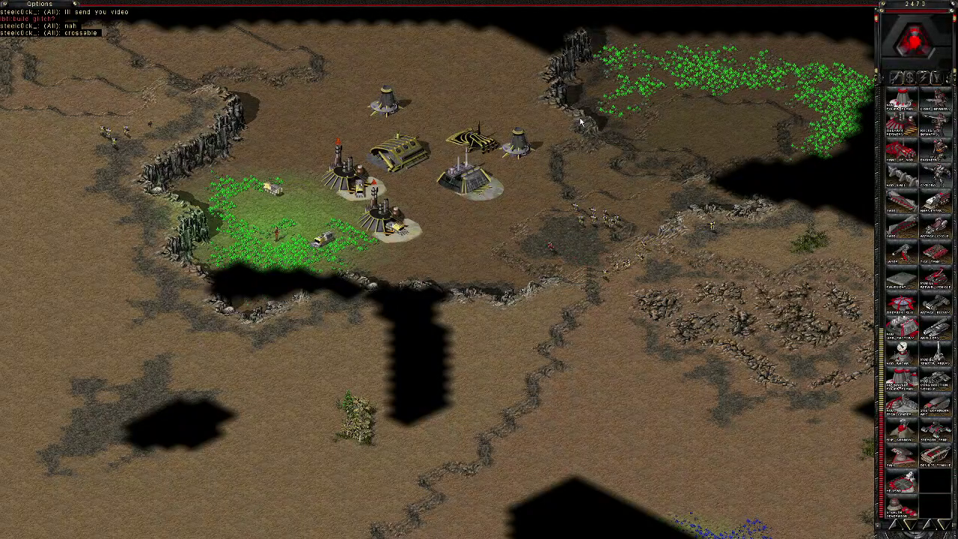
{"action": "key", "text": "h"}
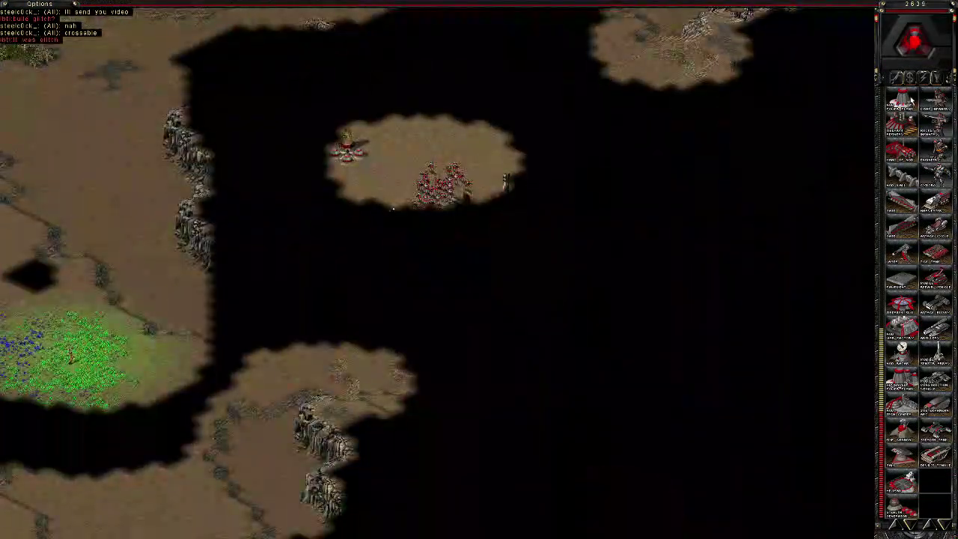
{"action": "key", "text": "h"}
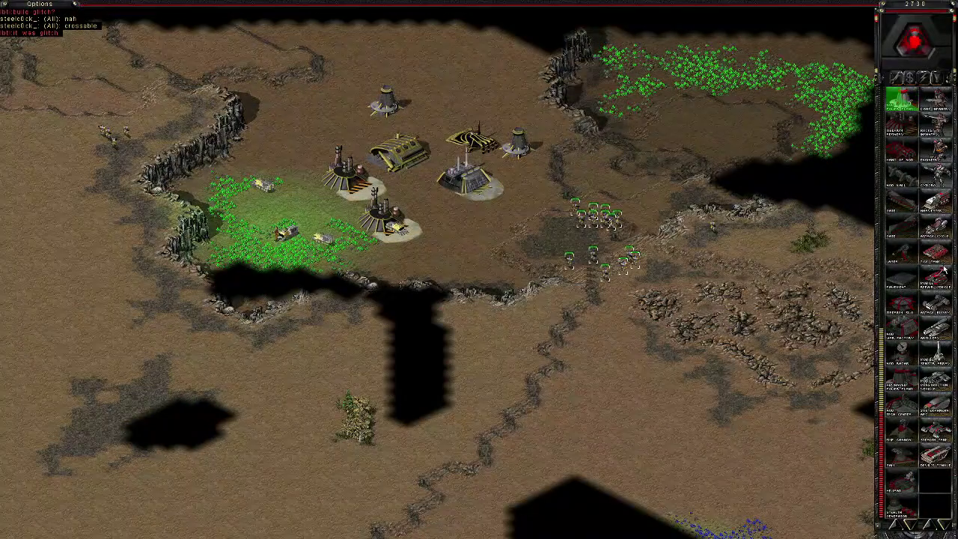
{"action": "key", "text": "Escape"}
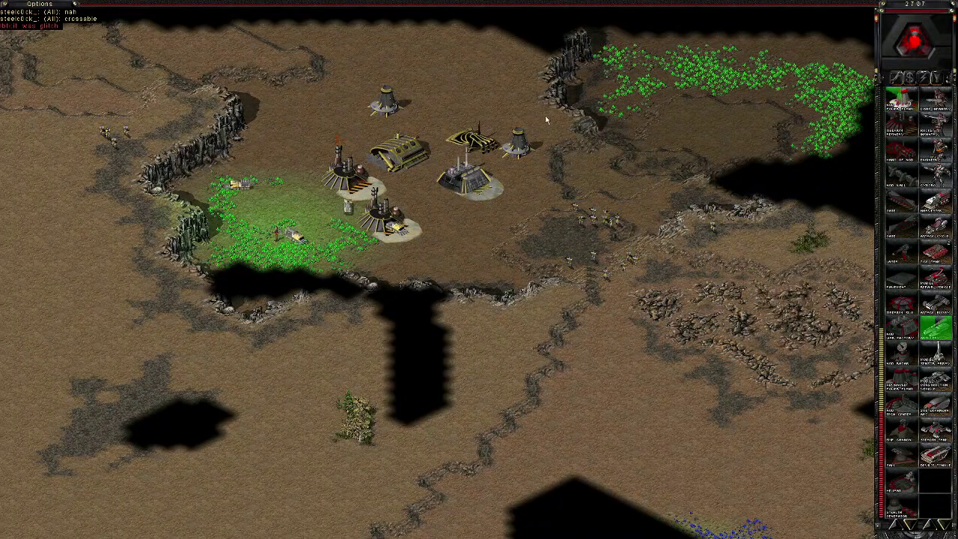
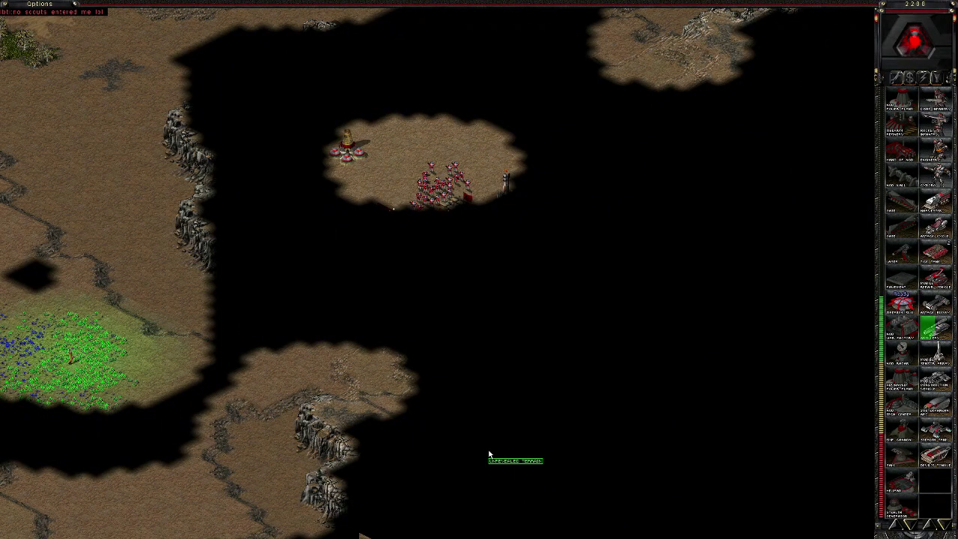
- Send a chat reply to all players, queue a Tiberium Refinery, and scout other map areas
{"action": "key", "text": "Return"}
{"action": "key", "text": "Return"}
{"action": "key", "text": "h"}
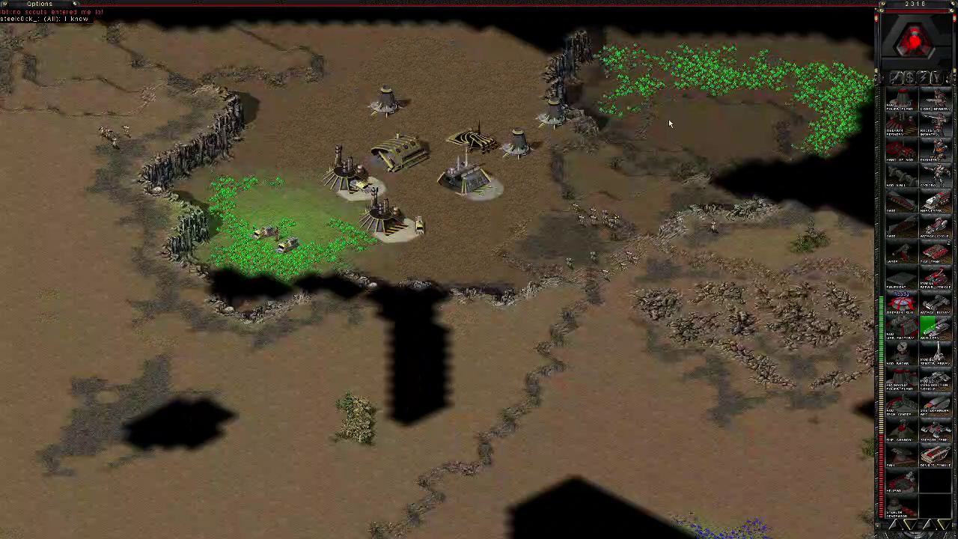
{"action": "left_click", "coordinate": [904, 124]}
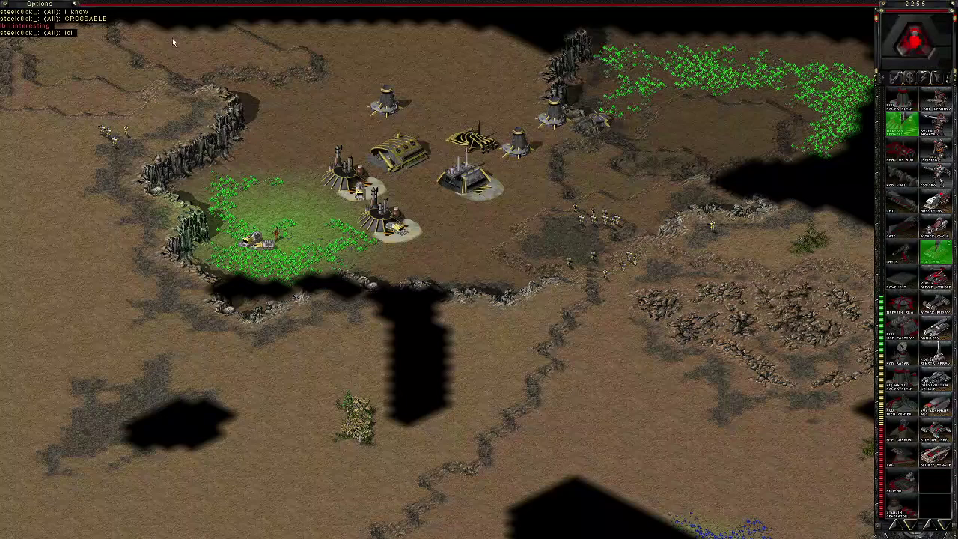
{"action": "key", "text": "space"}
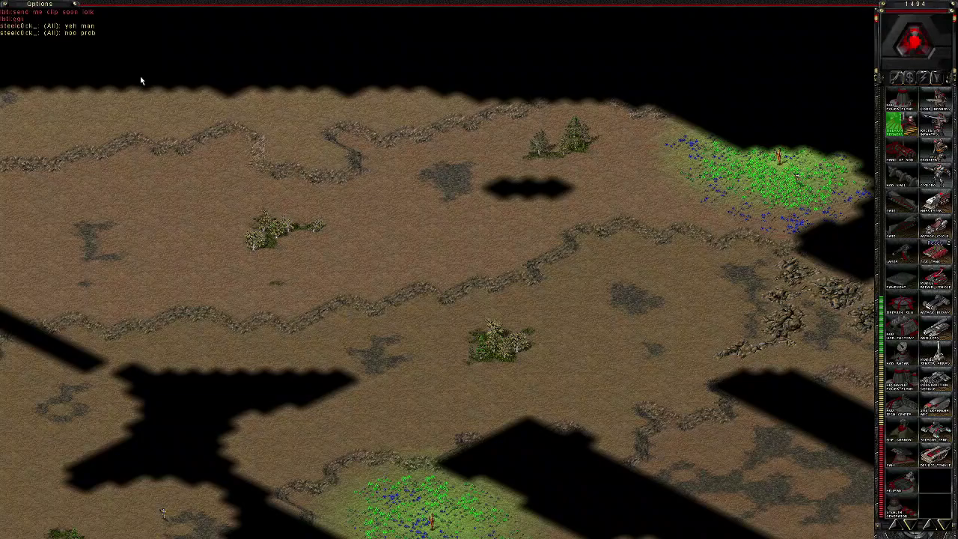
- Switch the view between the home base and the red enemy group's battle site until the defeat announcement
{"action": "key", "text": "h"}
{"action": "left_click", "coordinate": [913, 41]}
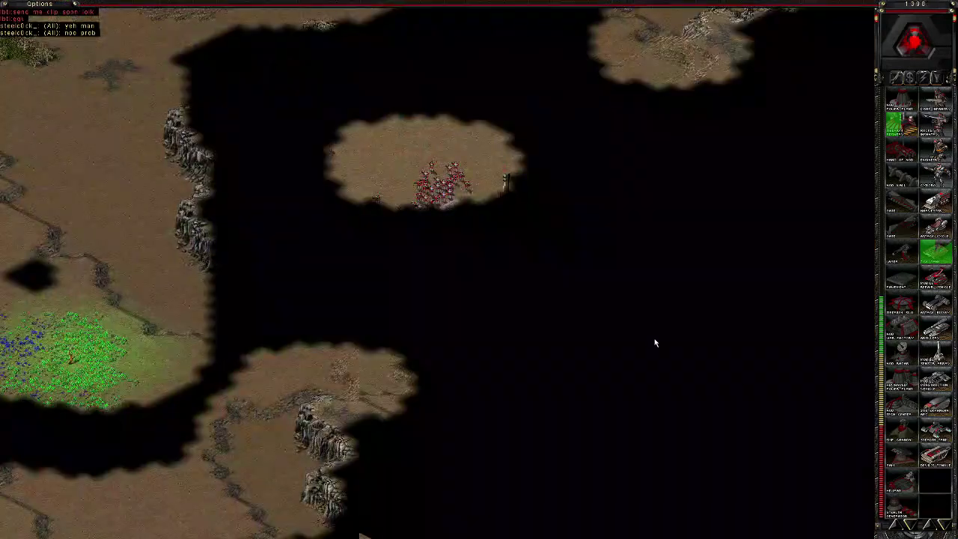
{"action": "key", "text": "h"}
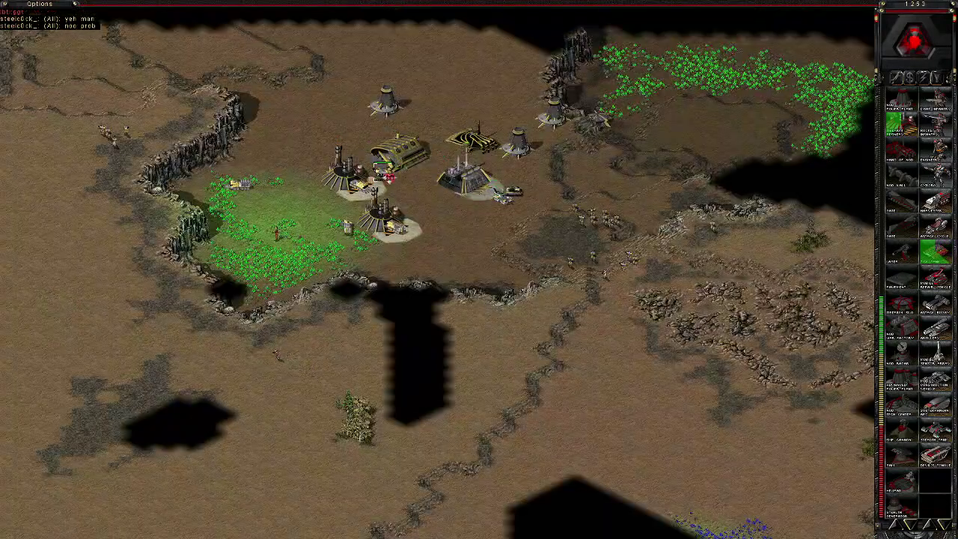
{"action": "left_click_drag", "start_coordinate": [479, 270], "coordinate": [481, 318]}
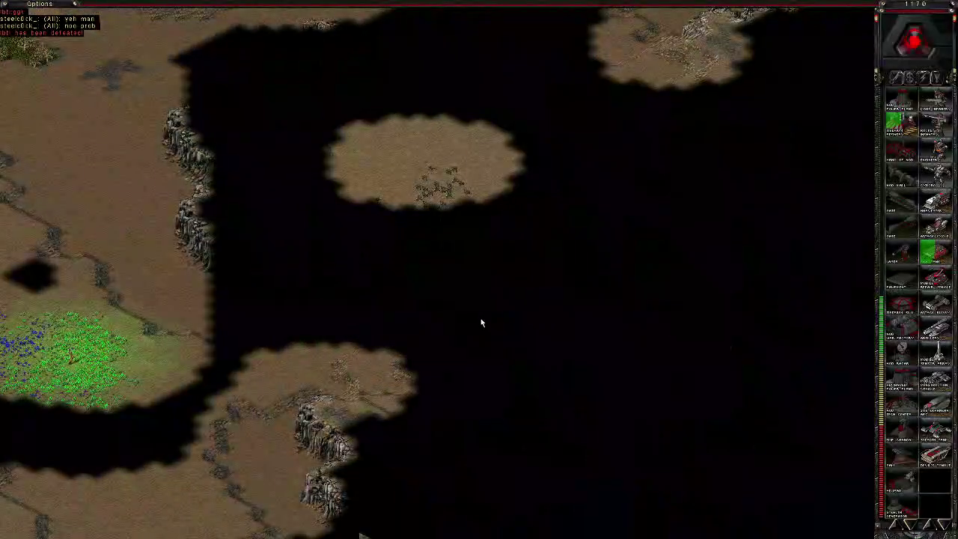